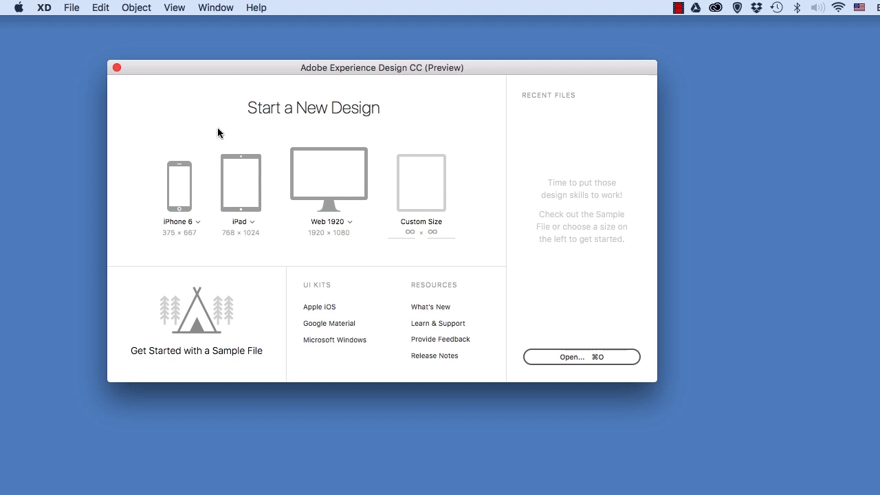
# Step: Create a new iPhone 6 design and rename its artboard from 'iPhone 6 – 1' to 'UI screen'
pyautogui.click(179, 187)
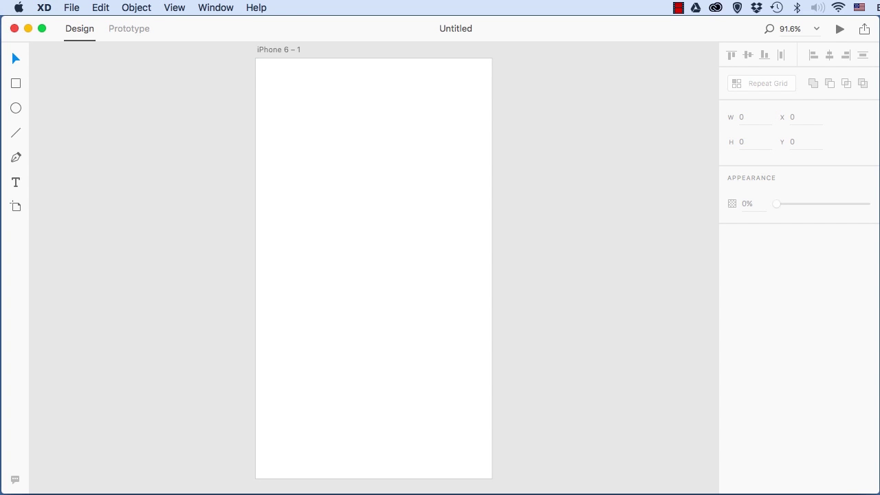
pyautogui.doubleClick(282, 50)
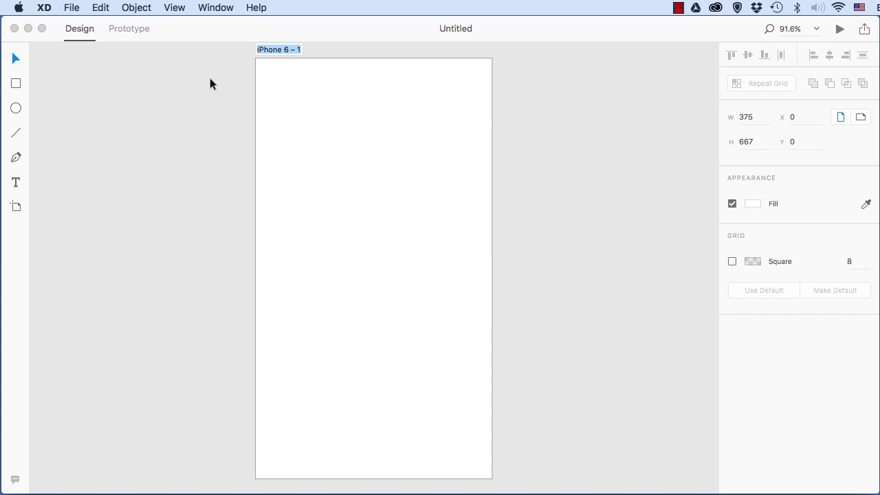
pyautogui.write('UI screen')
pyautogui.press('Return')
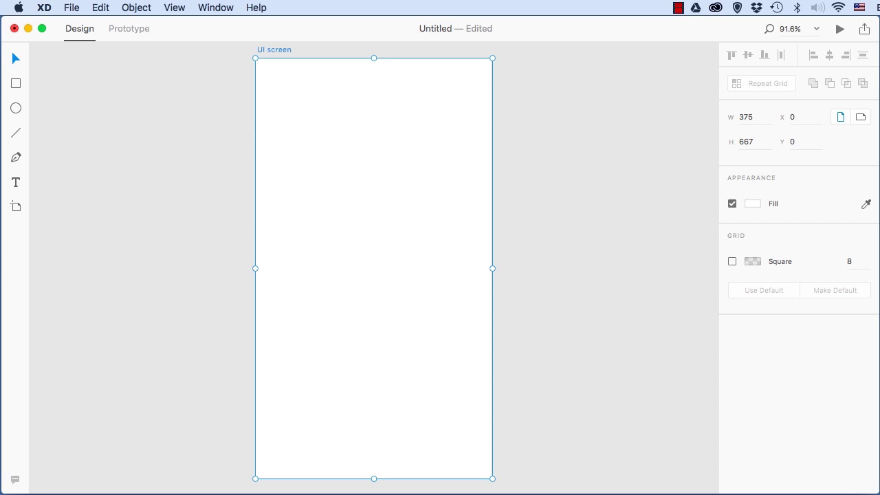
# Step: Open the Apple iOS UI kit from the File menu in a new window
pyautogui.click(73, 7)
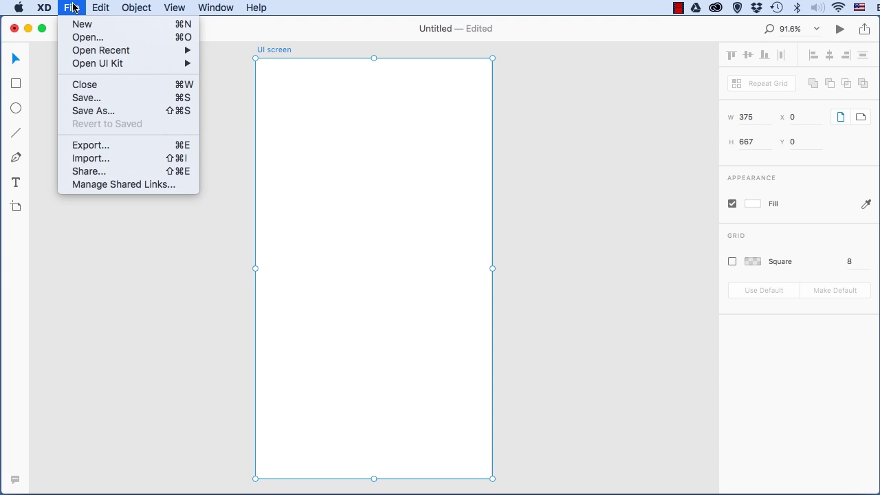
pyautogui.moveTo(137, 65)
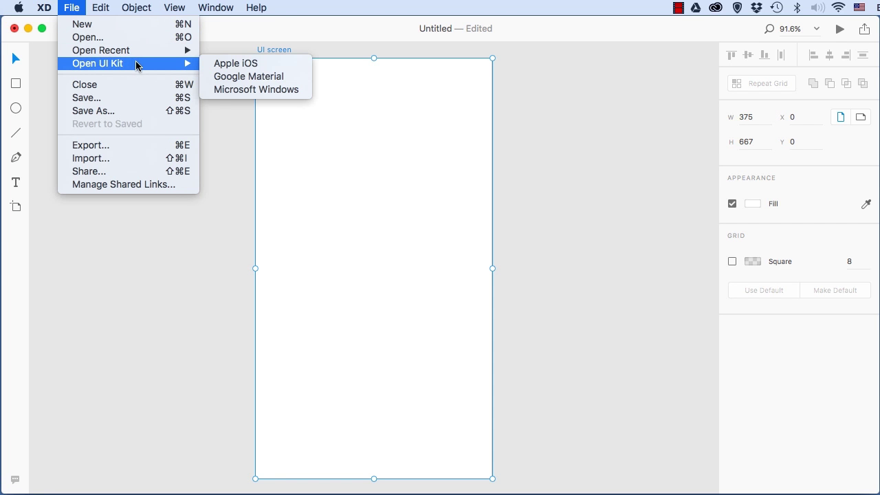
pyautogui.click(275, 66)
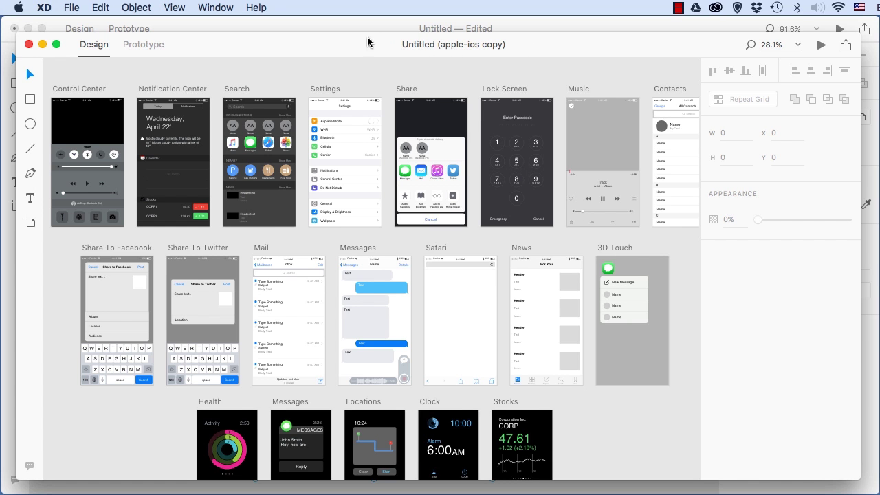
pyautogui.moveTo(361, 46); pyautogui.dragTo(385, 46)
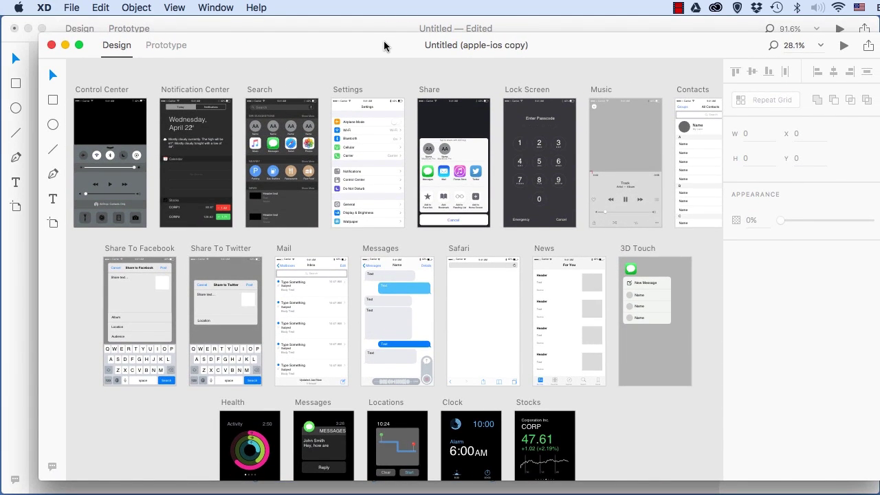
pyautogui.press('super+w')
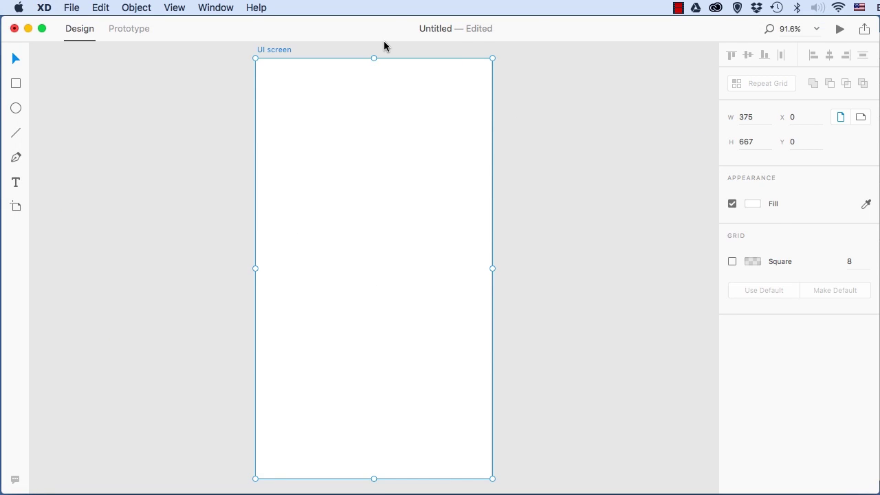
pyautogui.press('super+grave')
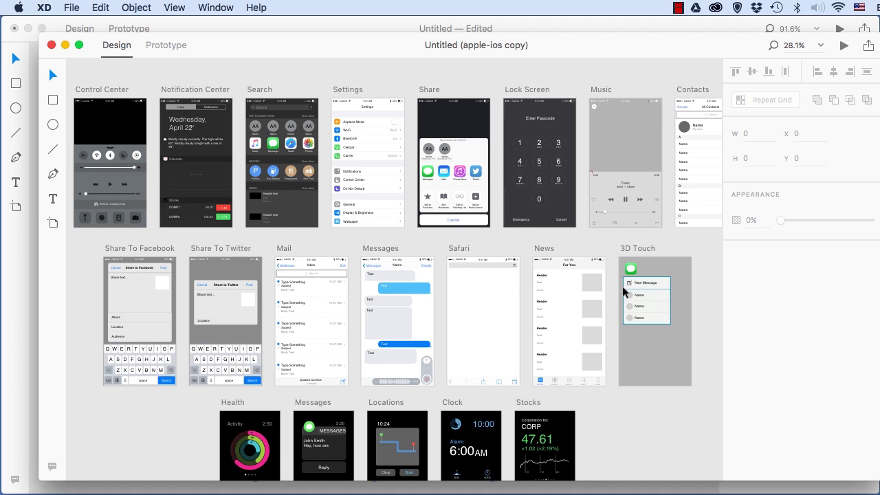
# Step: Inspect a few kit elements, then marquee-select every element of the Share screen's share sheet
pyautogui.click(633, 269)
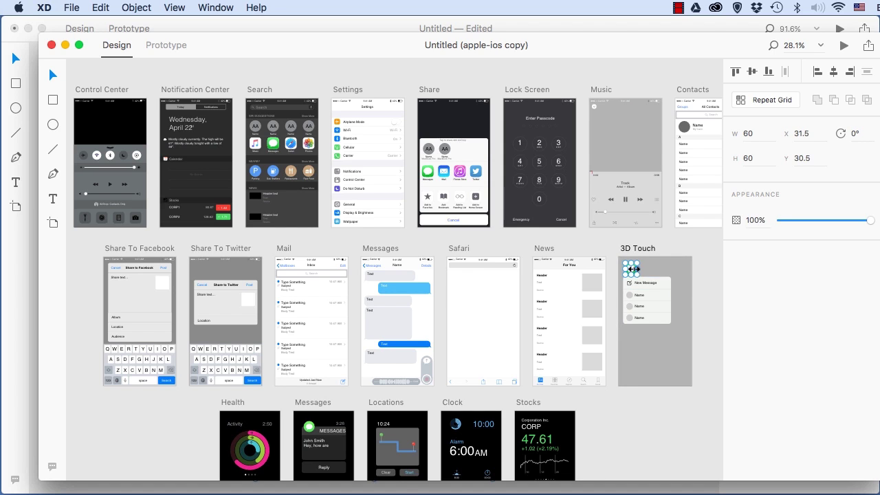
pyautogui.click(419, 289)
pyautogui.click(247, 304)
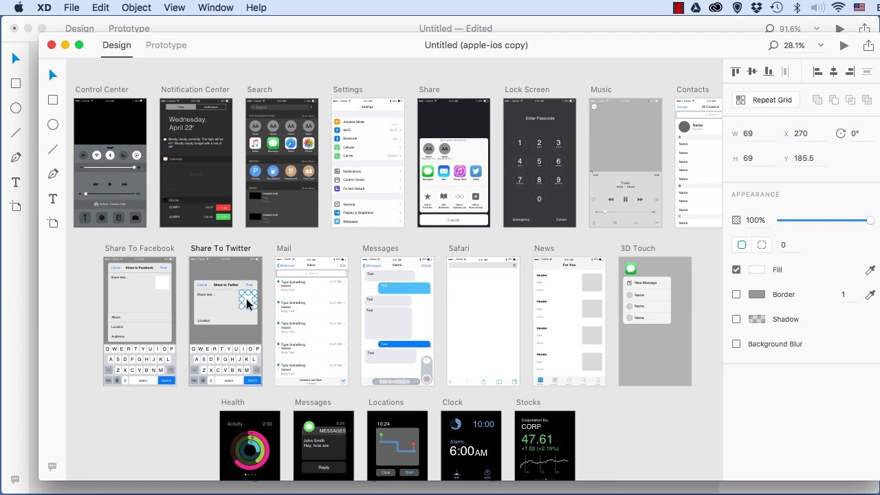
pyautogui.click(171, 284)
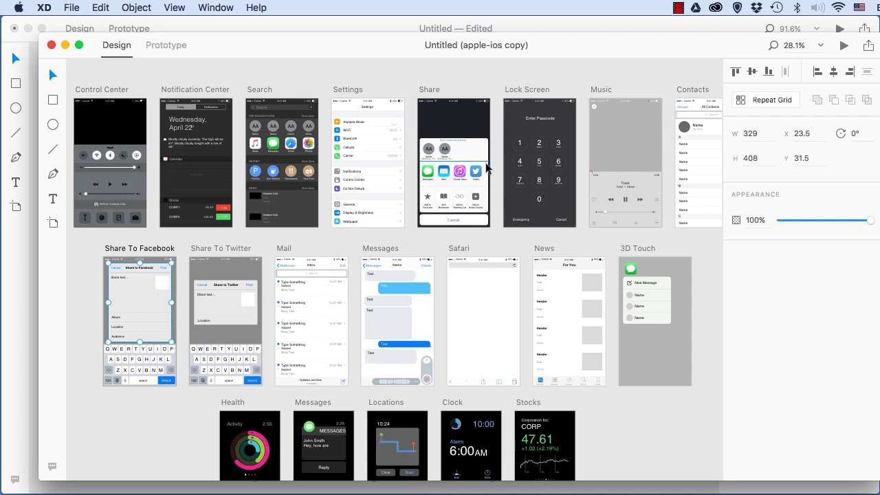
pyautogui.click(476, 172)
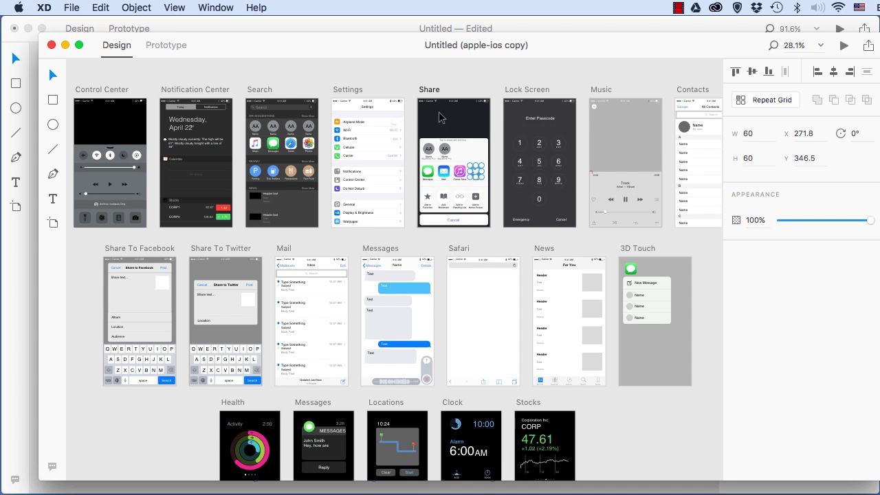
pyautogui.click(406, 73)
pyautogui.moveTo(408, 75); pyautogui.dragTo(496, 237)
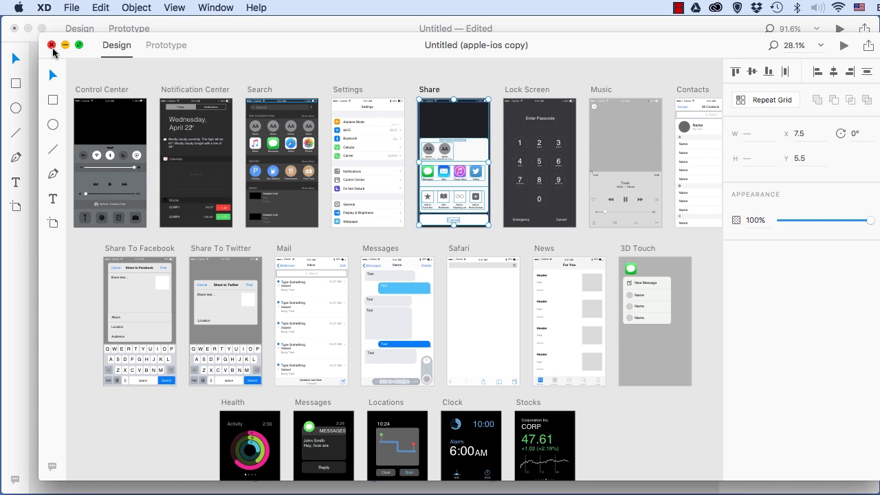
# Step: Close the UI kit window and paste the share sheet into the UI screen artboard
pyautogui.click(52, 46)
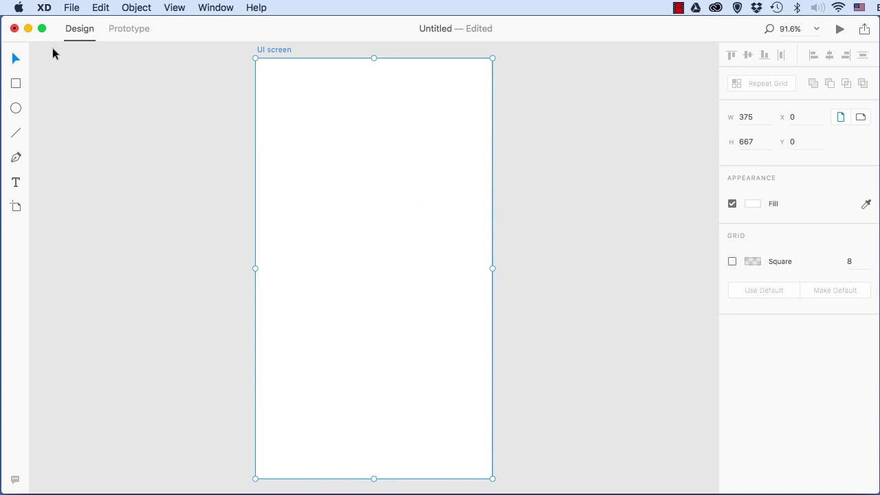
pyautogui.click(108, 145)
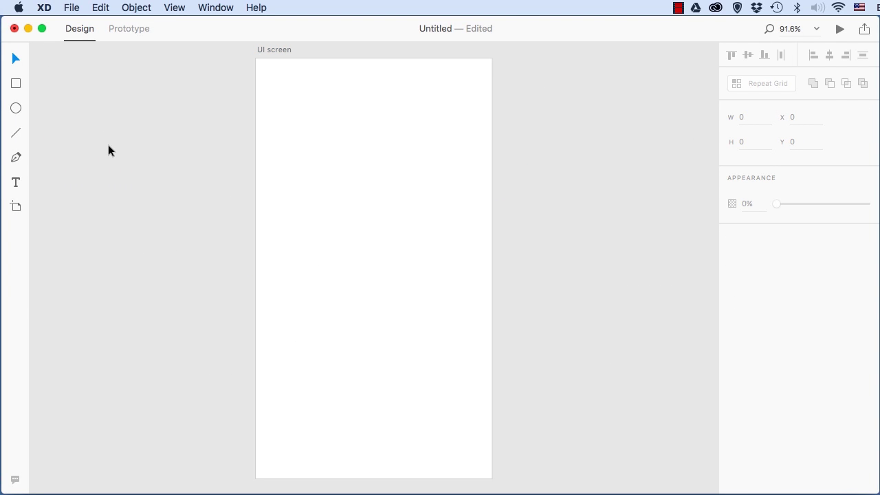
pyautogui.press('super+v')
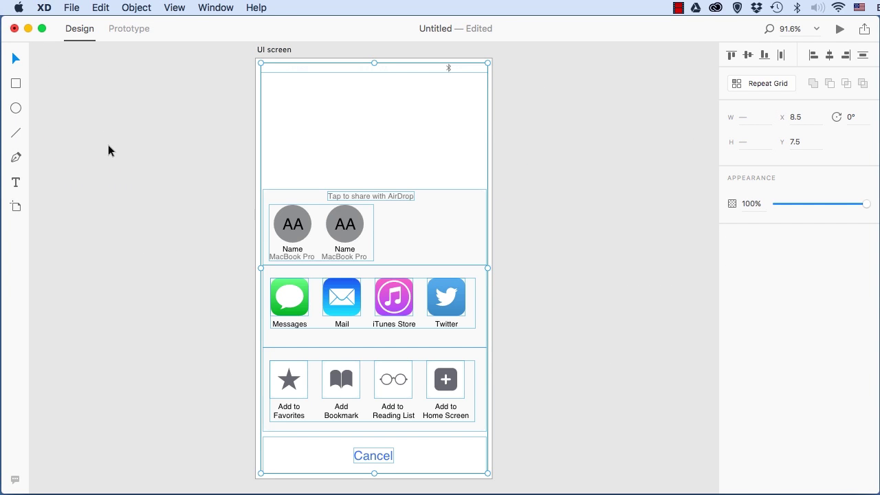
pyautogui.click(142, 181)
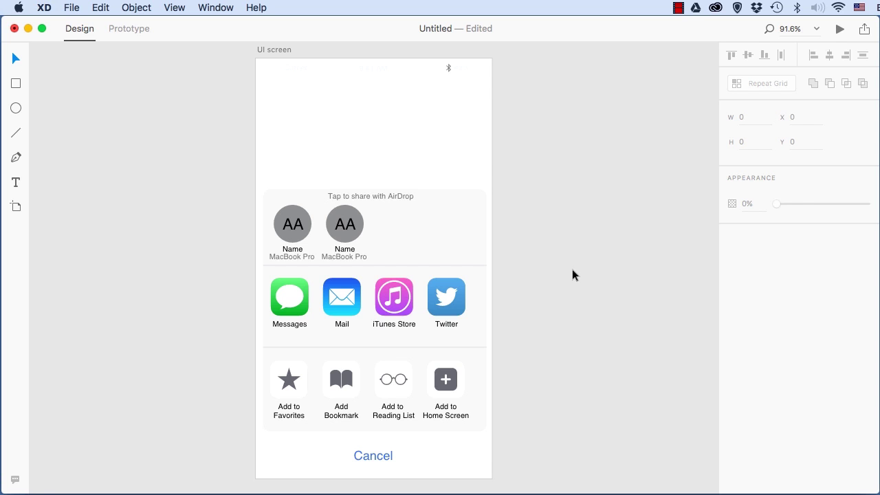
pyautogui.click(397, 300)
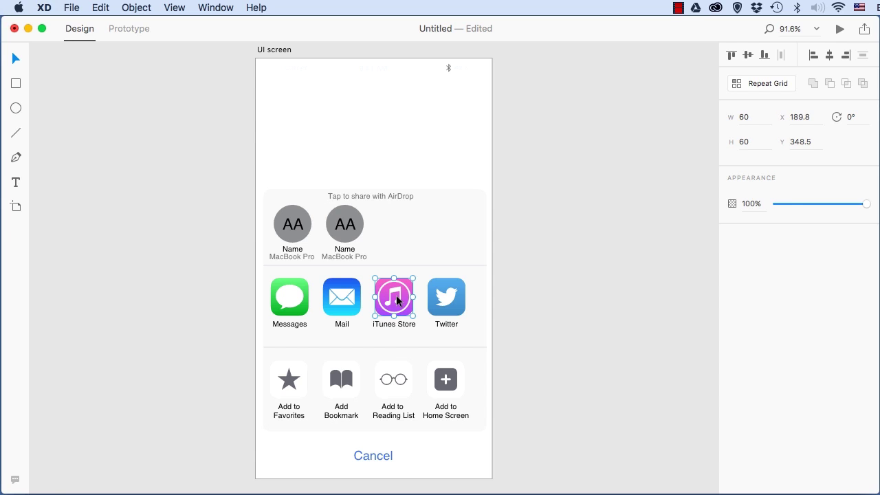
pyautogui.press('Delete')
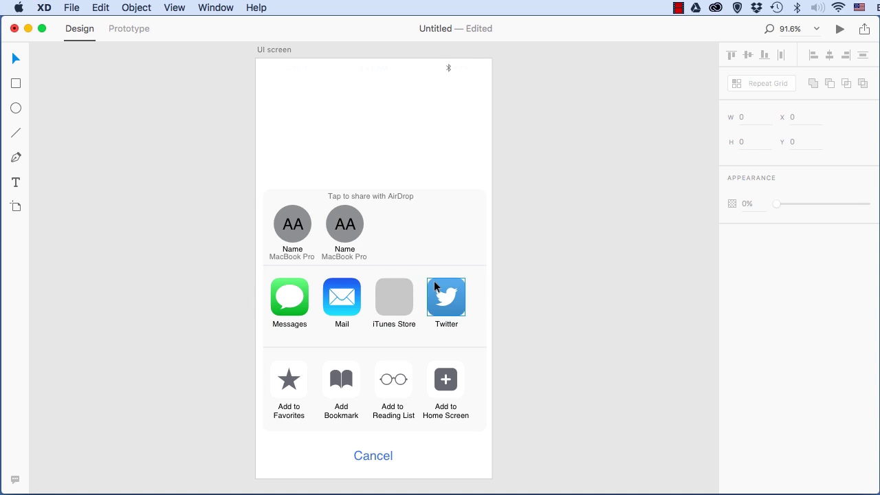
pyautogui.click(399, 295)
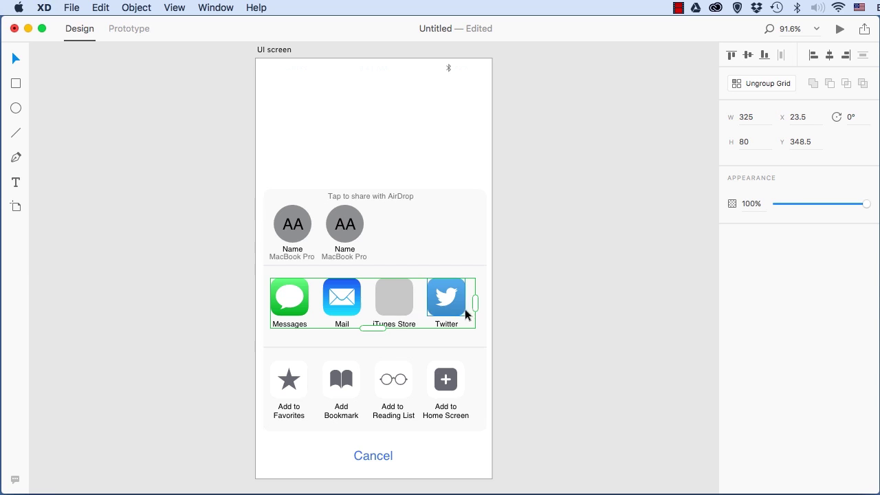
pyautogui.click(564, 324)
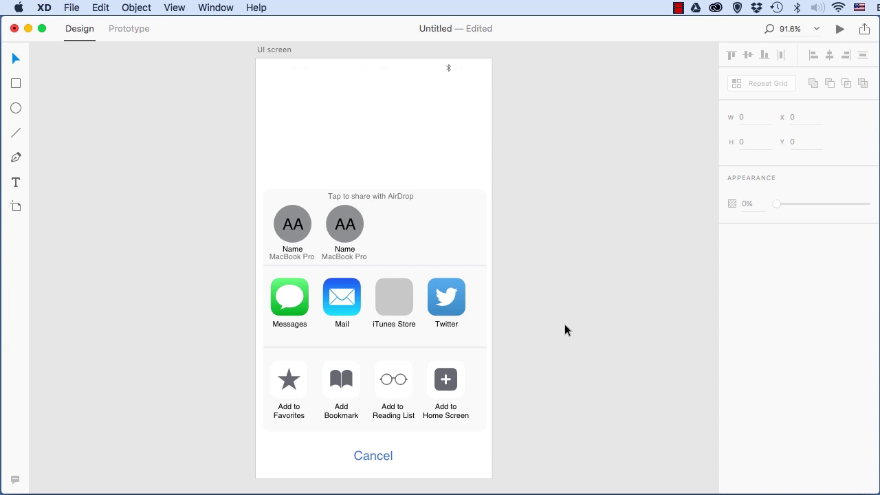
# Step: Import the 'app icon.png' coffee-cup image into the design
pyautogui.click(72, 8)
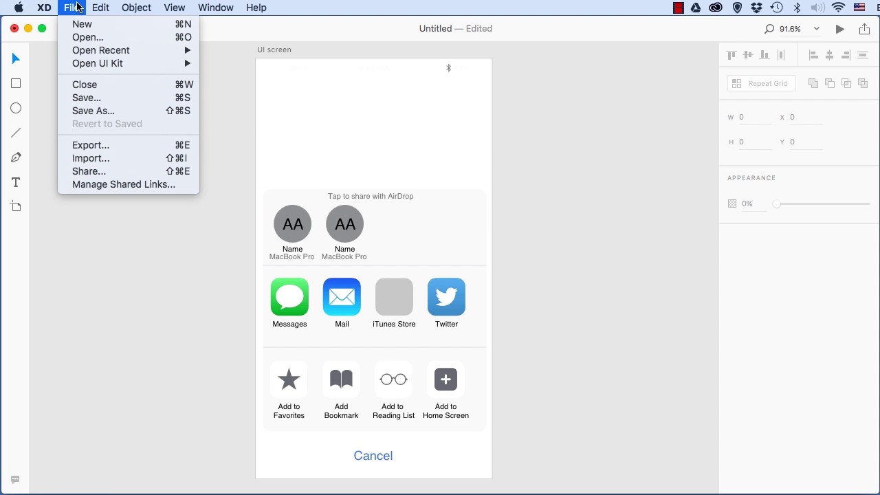
pyautogui.click(136, 161)
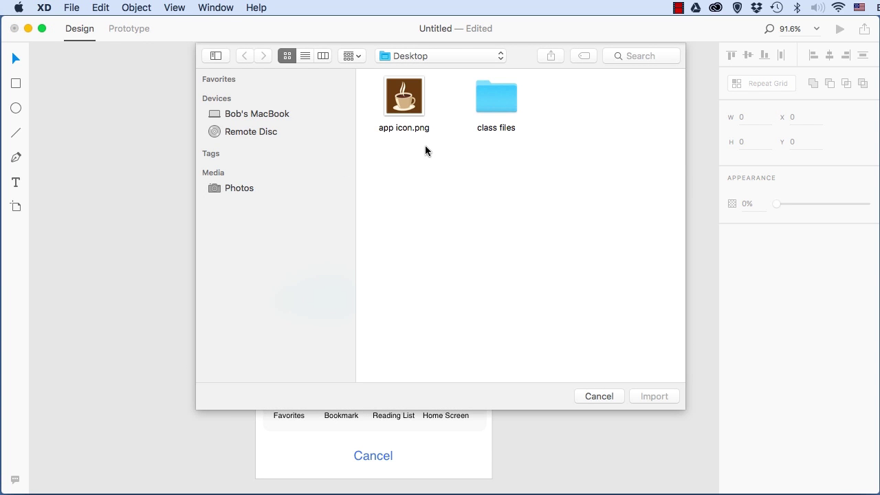
pyautogui.doubleClick(408, 103)
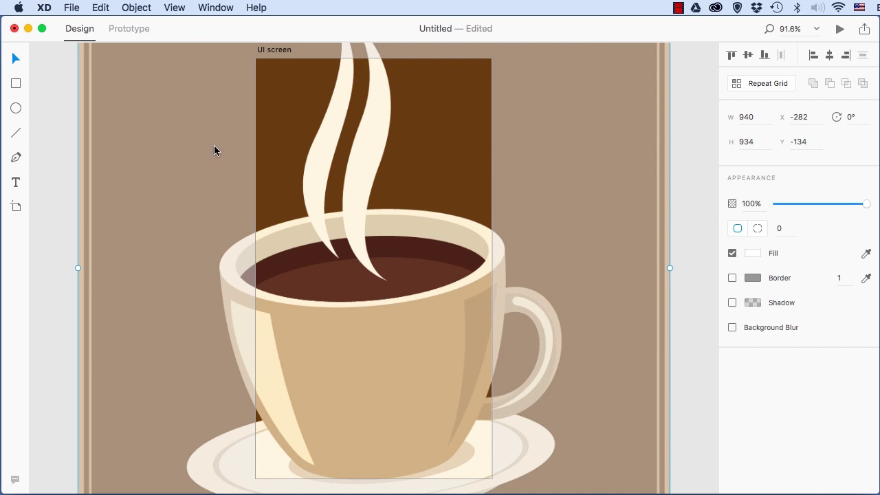
# Step: Scale the coffee image down to about 104×103 and place it over the iTunes Store icon
pyautogui.moveTo(163, 159); pyautogui.dragTo(177, 250)
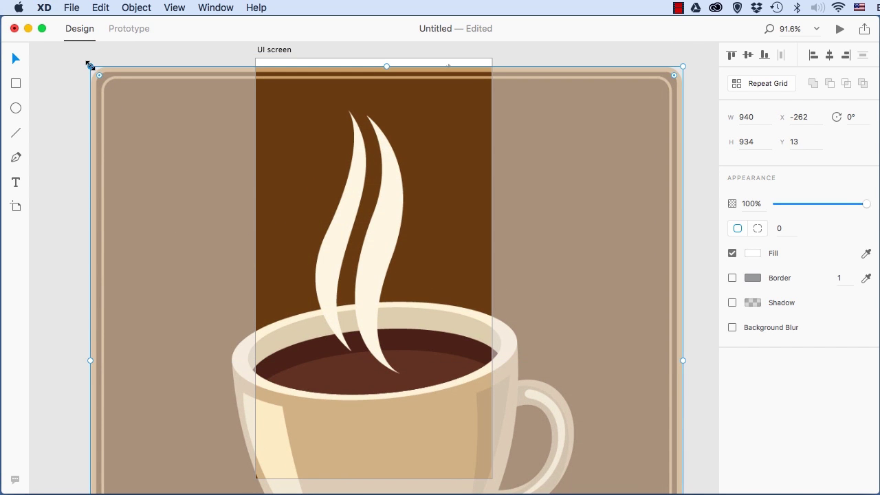
pyautogui.moveTo(90, 65); pyautogui.dragTo(408, 378)
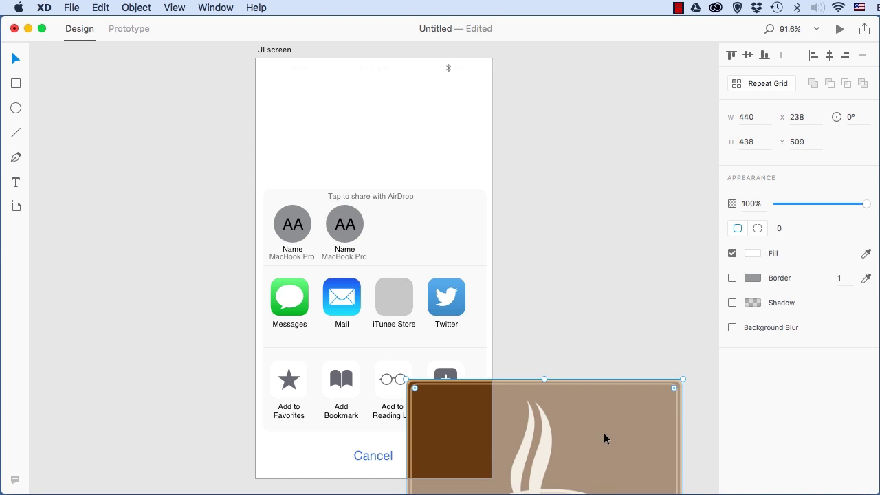
pyautogui.moveTo(604, 438); pyautogui.dragTo(543, 144)
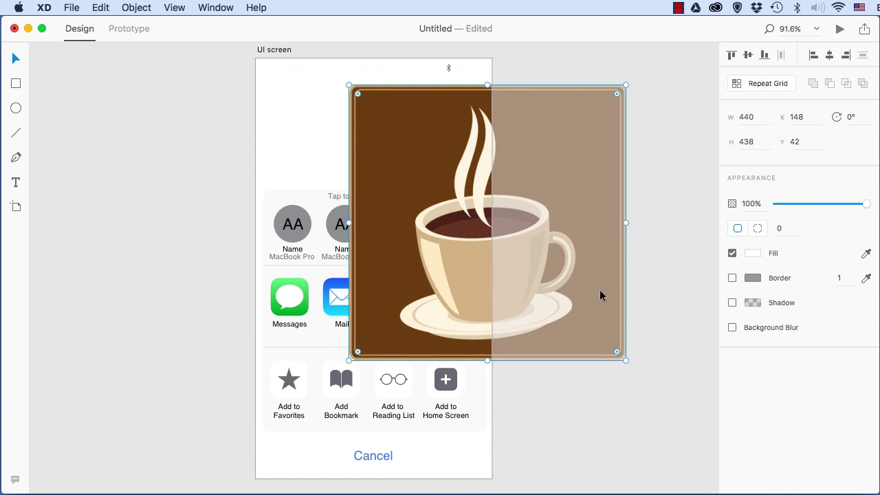
pyautogui.moveTo(626, 360); pyautogui.dragTo(450, 150)
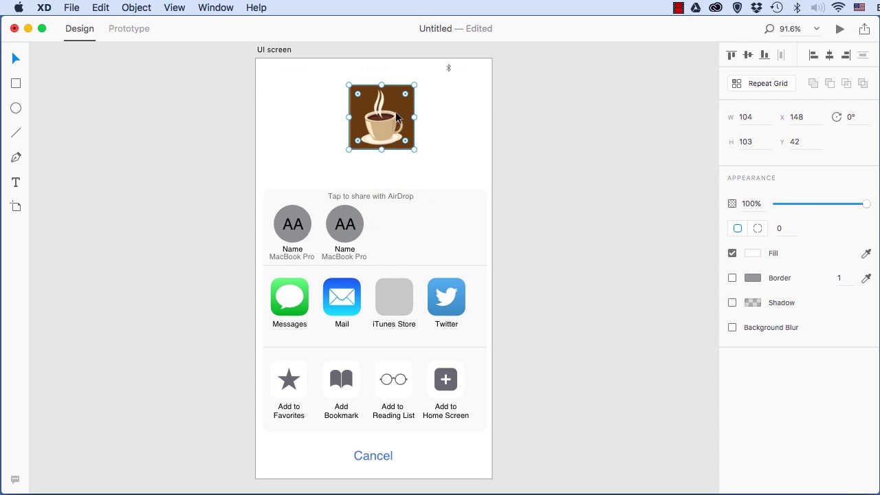
pyautogui.moveTo(396, 117); pyautogui.dragTo(407, 307)
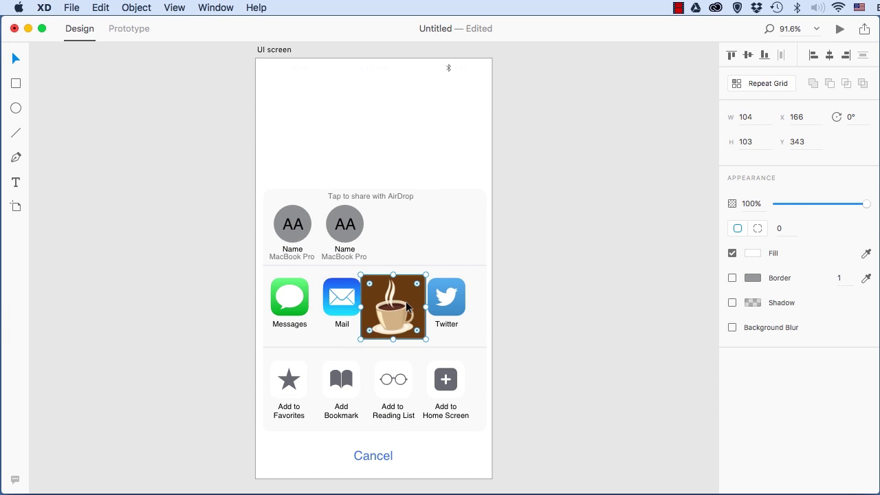
# Step: Give the coffee icon a 12 corner radius and resize it to 61×60, aligned over iTunes Store
pyautogui.press('super+equal')
pyautogui.press('super+equal')
pyautogui.press('super+equal')
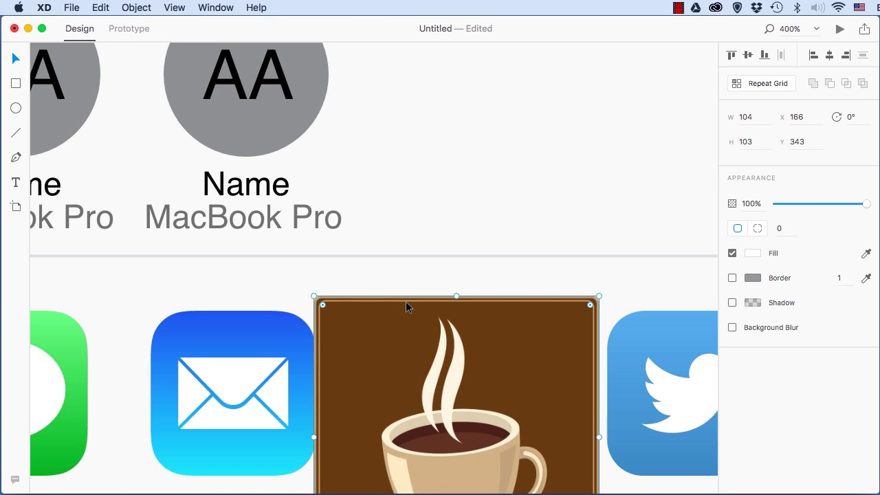
pyautogui.scroll(-5, 405, 307)
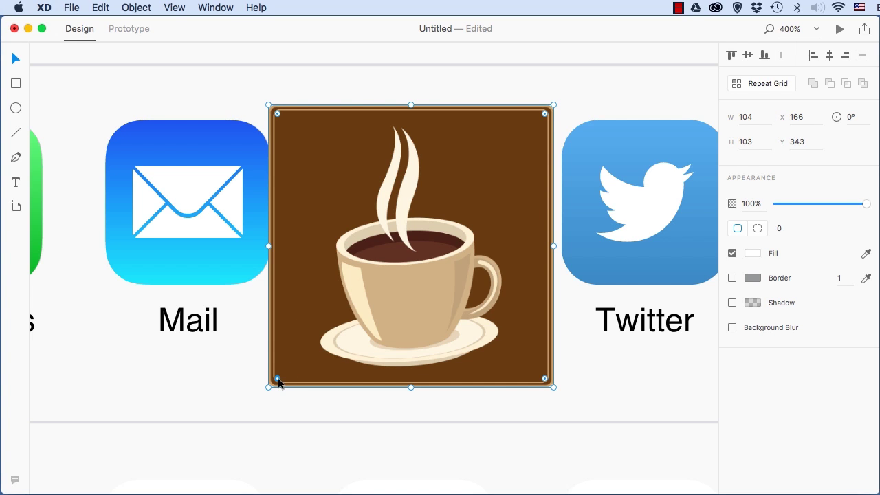
pyautogui.moveTo(277, 379); pyautogui.dragTo(283, 367)
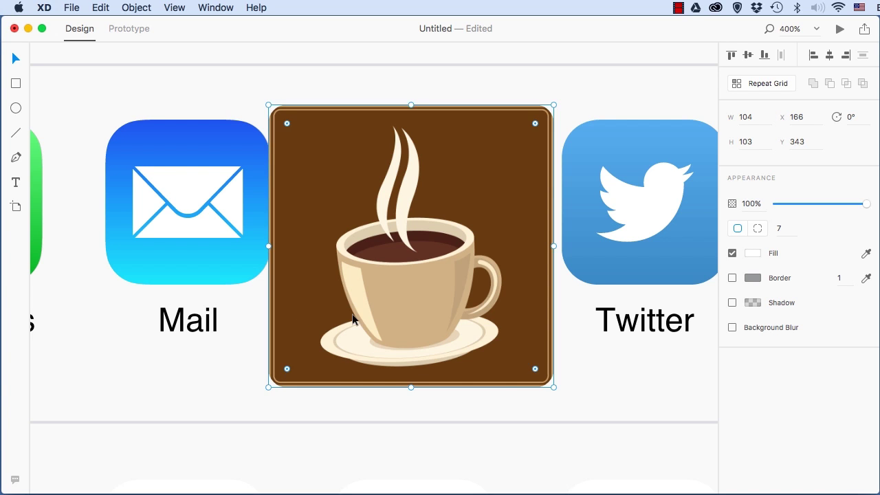
pyautogui.moveTo(536, 366); pyautogui.dragTo(523, 353)
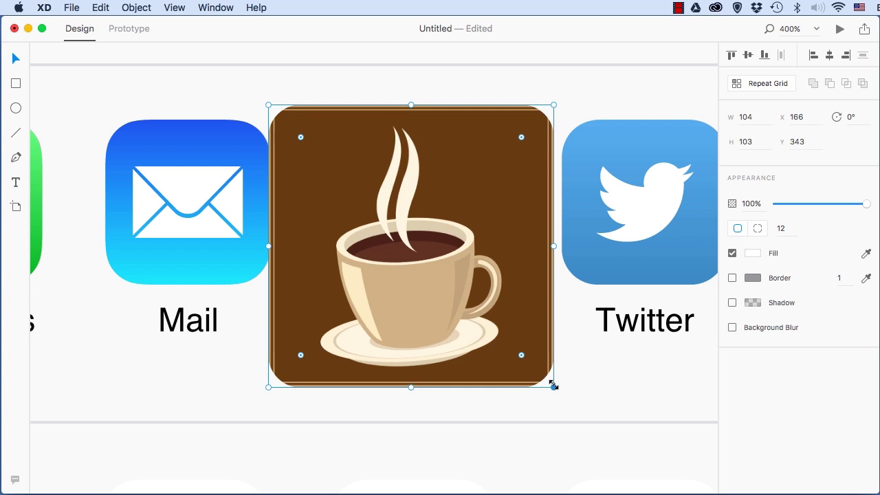
pyautogui.moveTo(554, 386); pyautogui.dragTo(438, 270)
pyautogui.moveTo(368, 180); pyautogui.dragTo(433, 194)
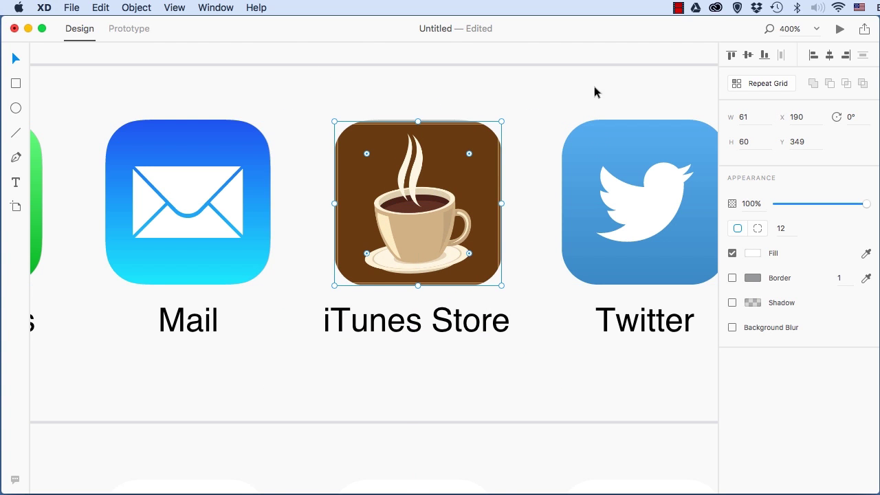
# Step: Change the coffee icon's 'iTunes Store' label to 'My App' and fit the artboard in view
pyautogui.click(397, 328)
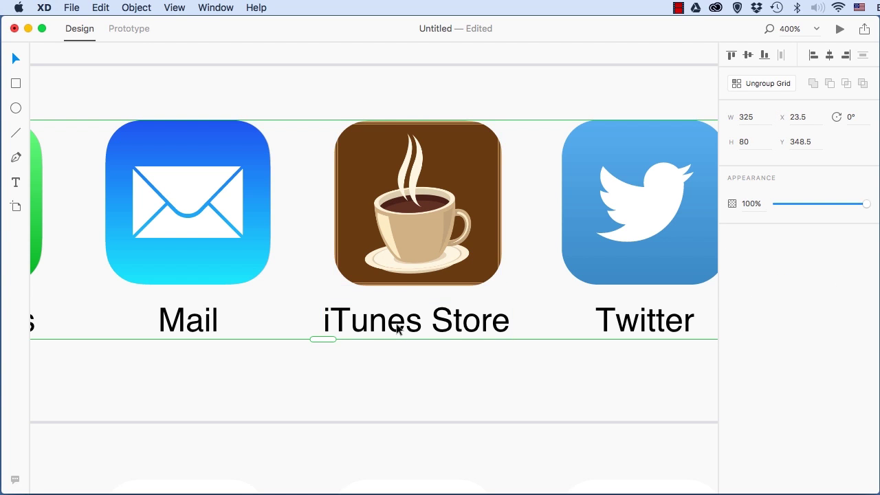
pyautogui.doubleClick(397, 329)
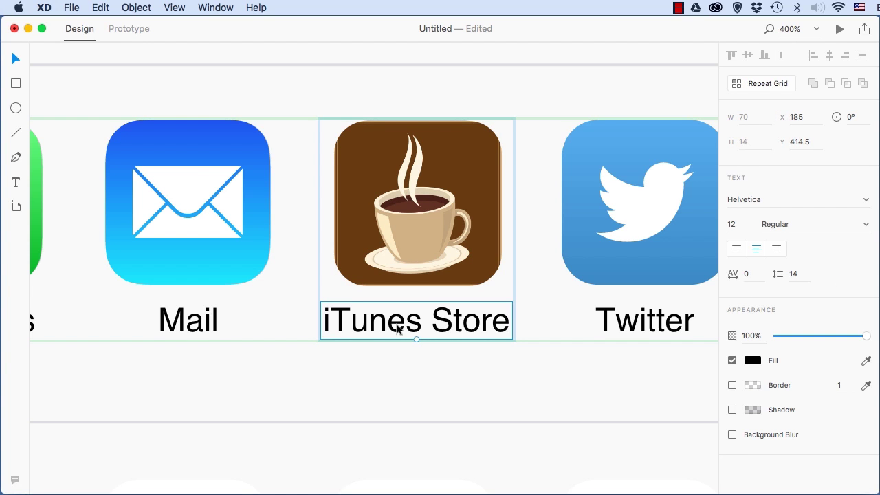
pyautogui.doubleClick(397, 328)
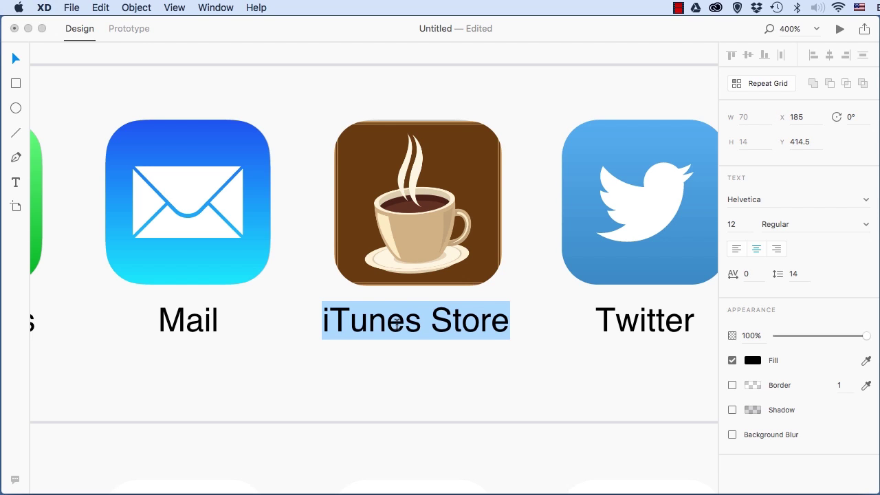
pyautogui.write('My ')
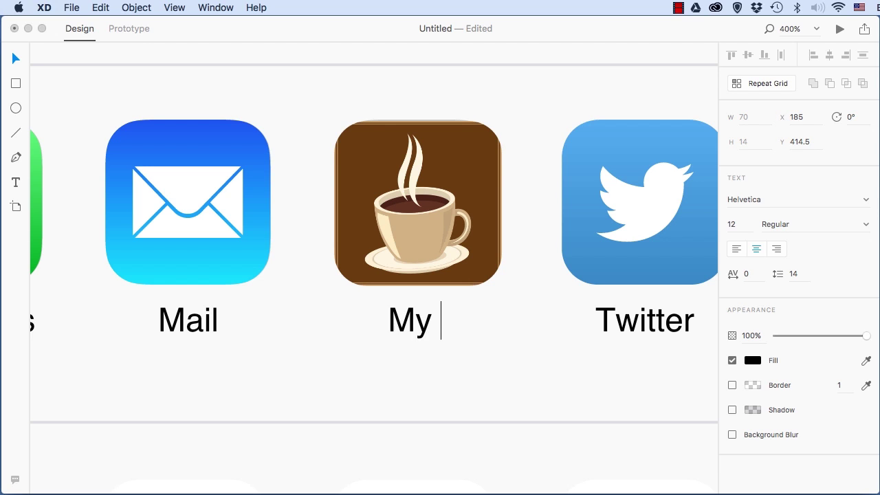
pyautogui.write('App')
pyautogui.press('Escape')
pyautogui.press('super+0')
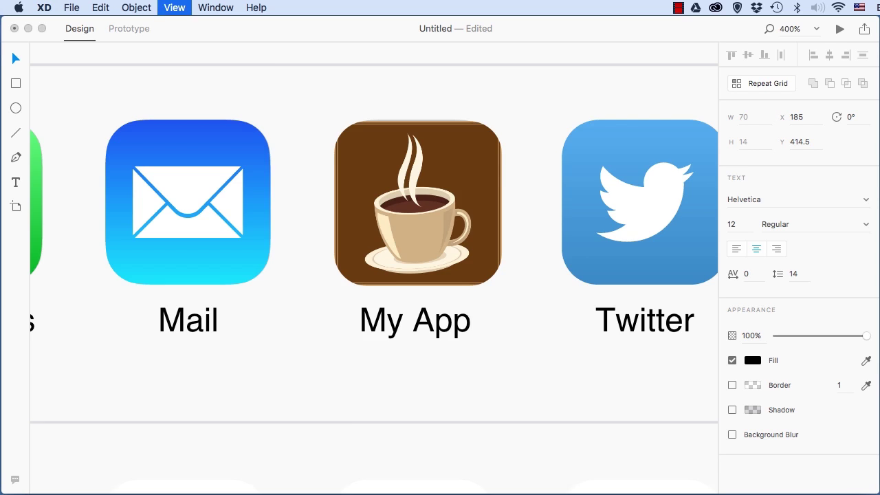
pyautogui.click(612, 251)
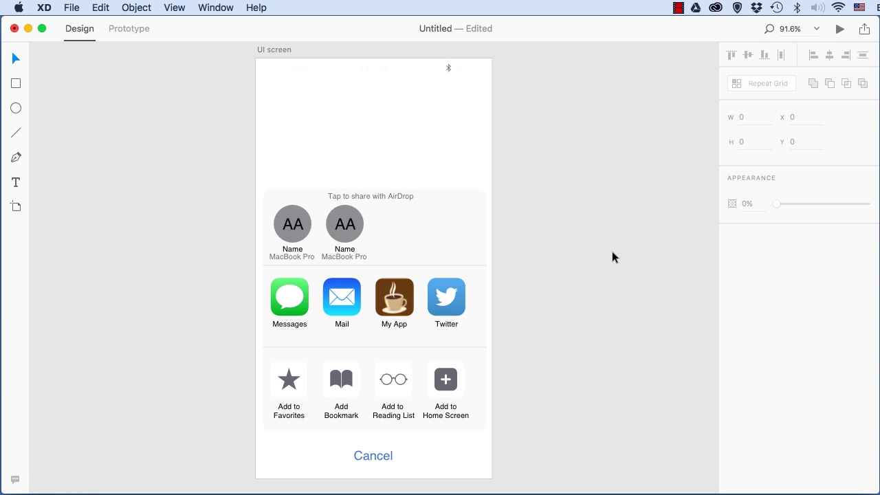